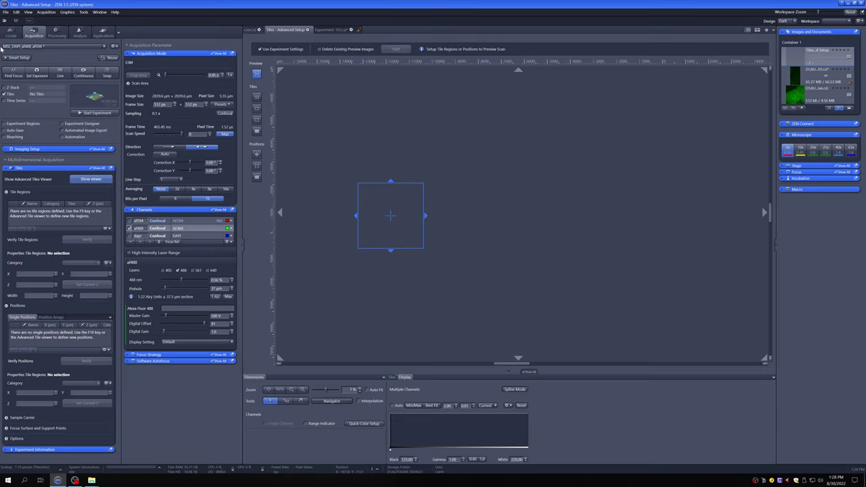
# - From the Locate tab, define a rectangular tile region by adding stage-position corner markers
pyautogui.click(10, 34)
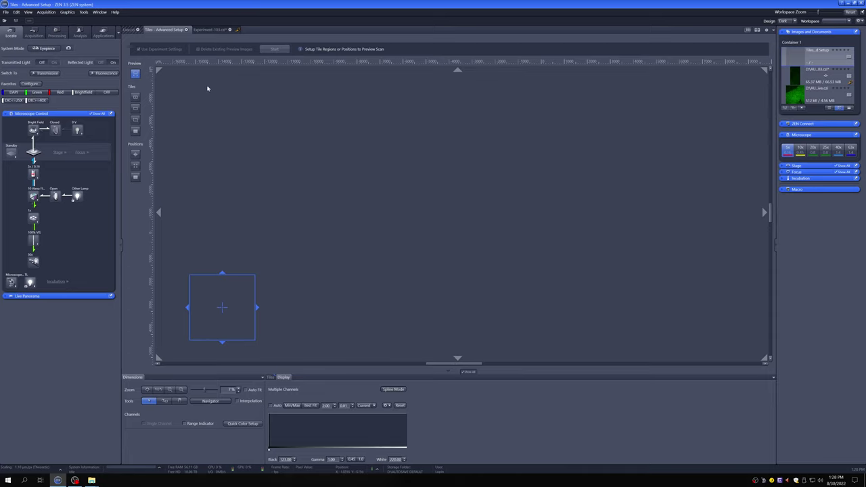
pyautogui.click(136, 120)
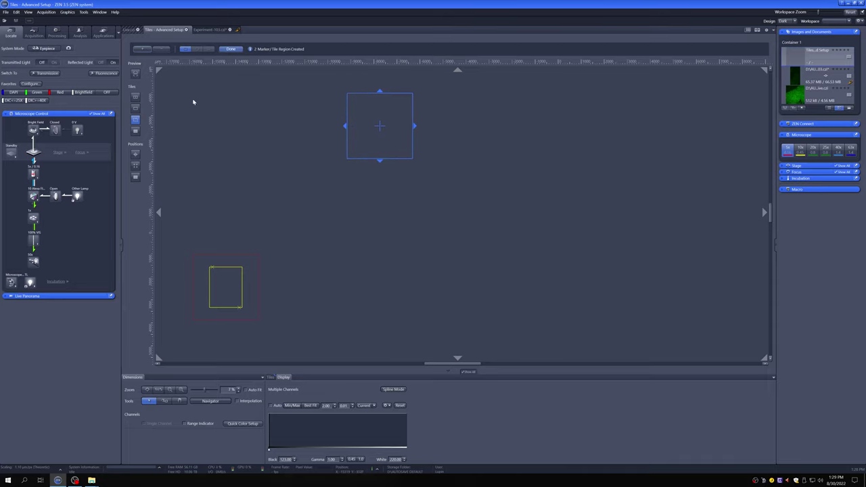
pyautogui.click(151, 53)
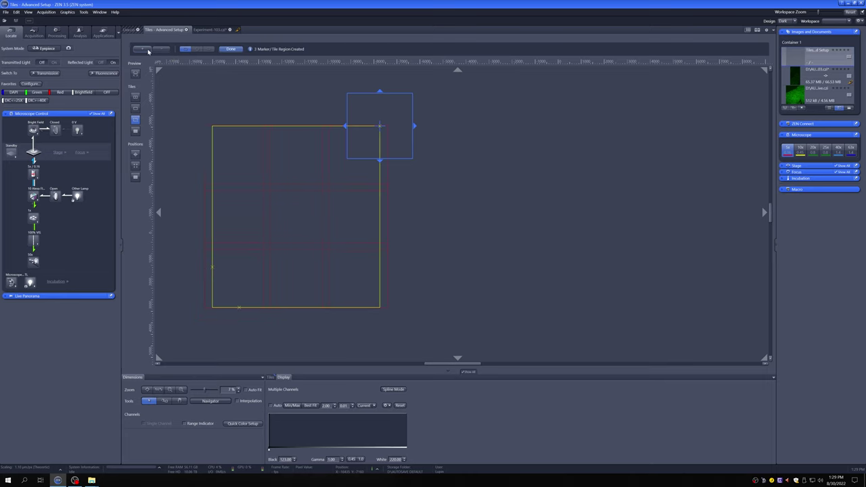
# - Finish the 9-tile region TR1, move the stage to its centre, and run a brief Live check
pyautogui.click(227, 51)
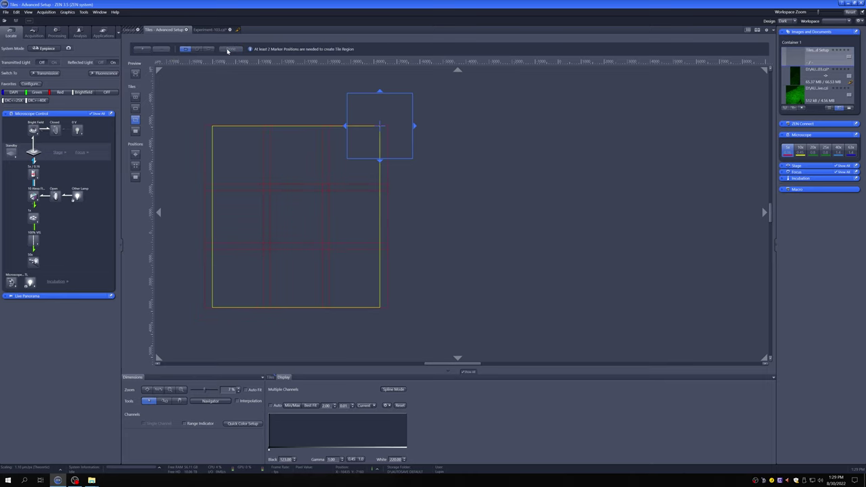
pyautogui.click(40, 32)
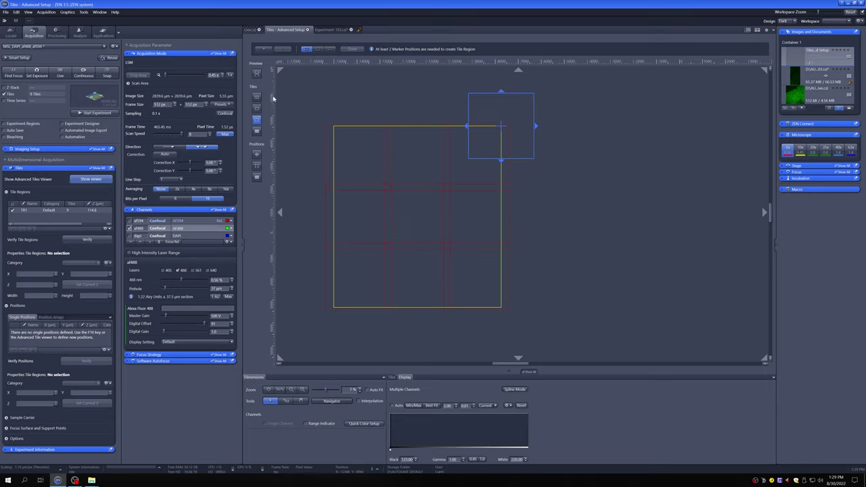
pyautogui.doubleClick(401, 195)
pyautogui.click(65, 75)
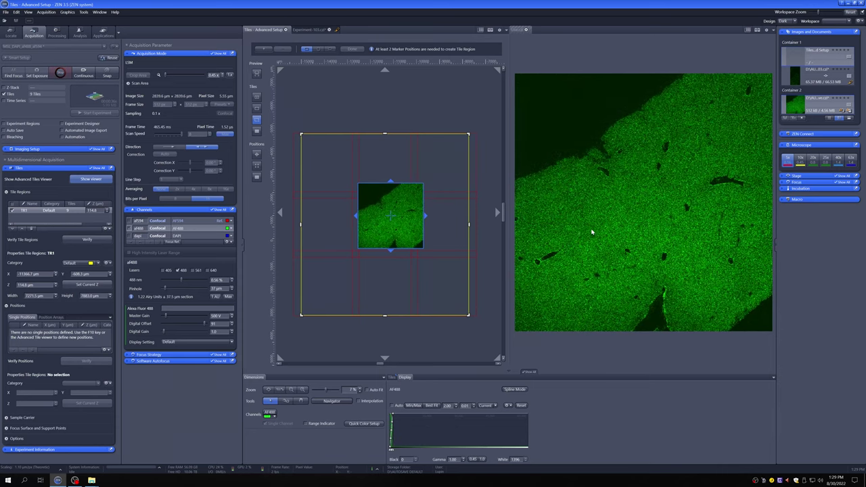
pyautogui.click(60, 75)
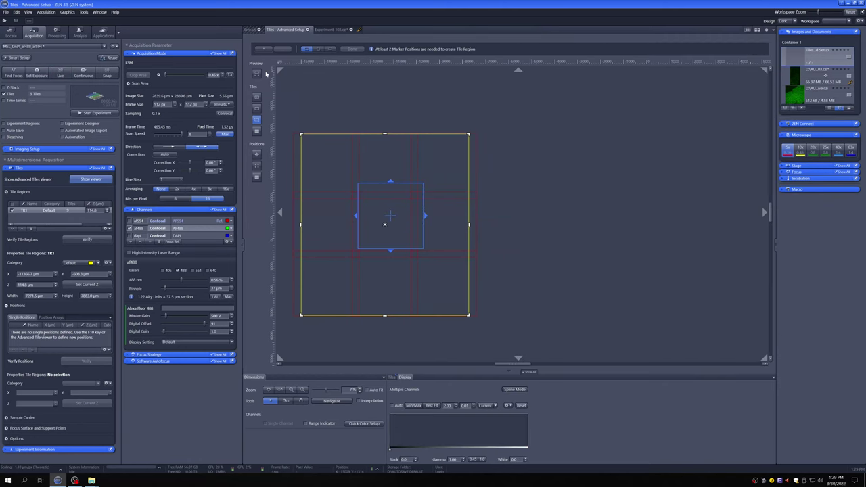
# - Acquire the preview scan across all nine tiles of TR1, toggling display Auto on and off
pyautogui.click(396, 49)
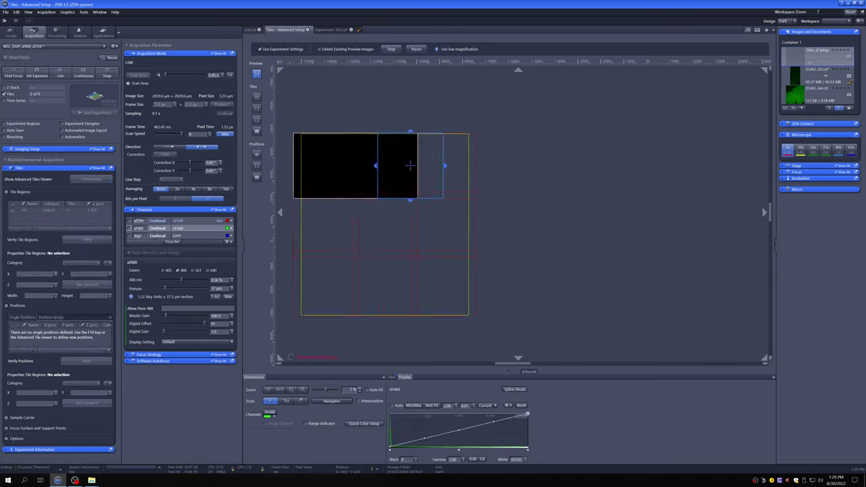
pyautogui.click(399, 406)
pyautogui.click(400, 407)
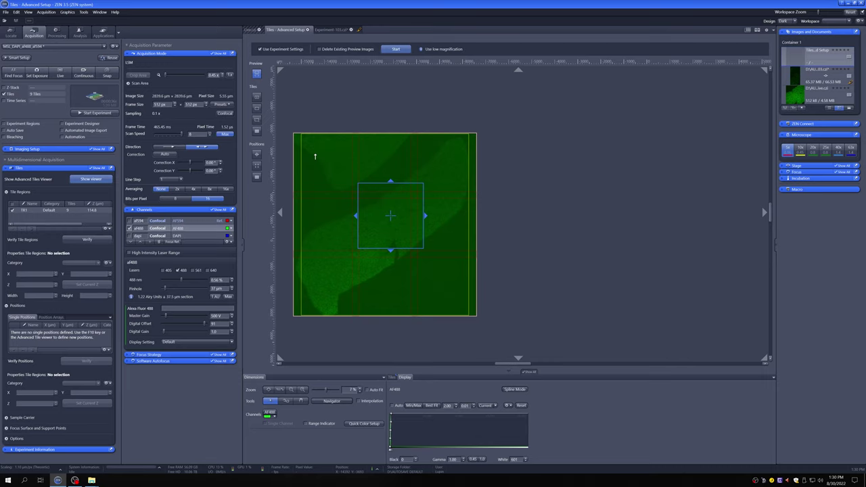
# - Delete TR1 and its preview image, then select the marker tool and the 10x objective
pyautogui.press('Delete')
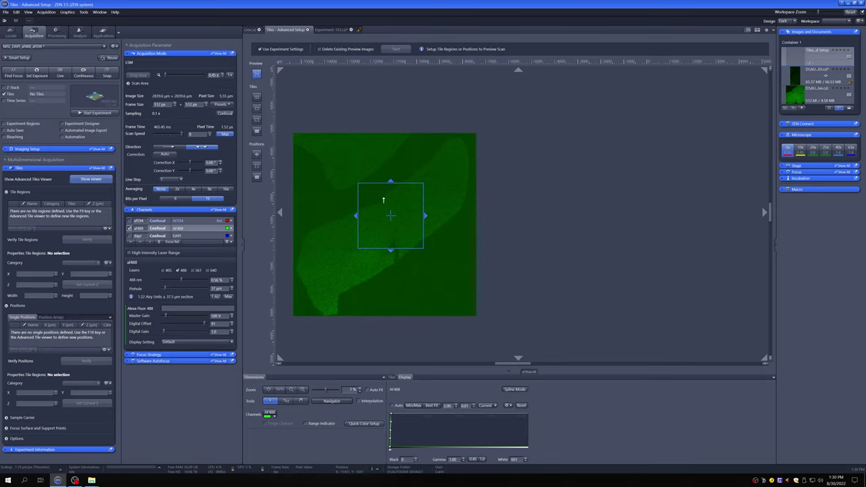
pyautogui.rightClick(346, 172)
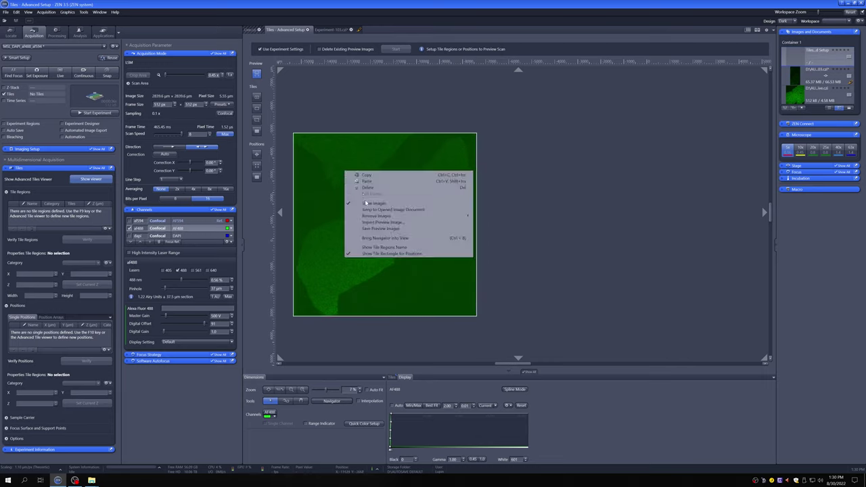
pyautogui.click(369, 189)
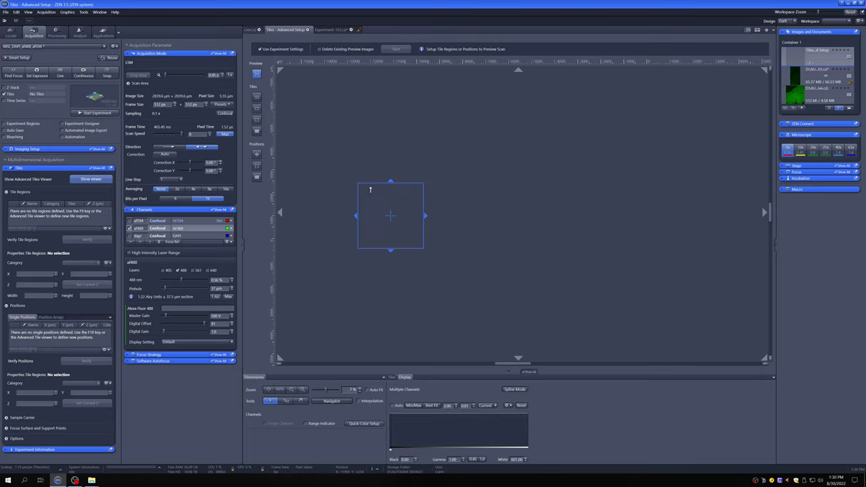
pyautogui.click(258, 120)
pyautogui.click(803, 153)
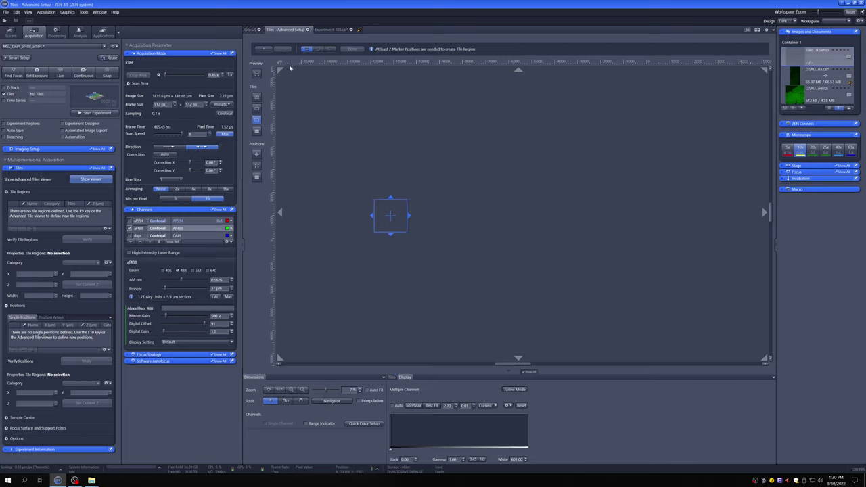
# - In polygon marker mode, outline a tile region with eight stage markers around the tissue
pyautogui.click(330, 49)
pyautogui.click(10, 32)
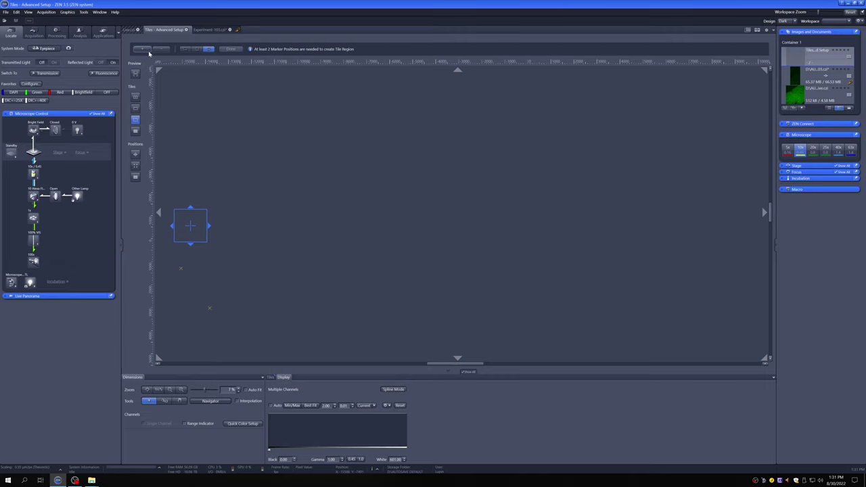
pyautogui.click(150, 53)
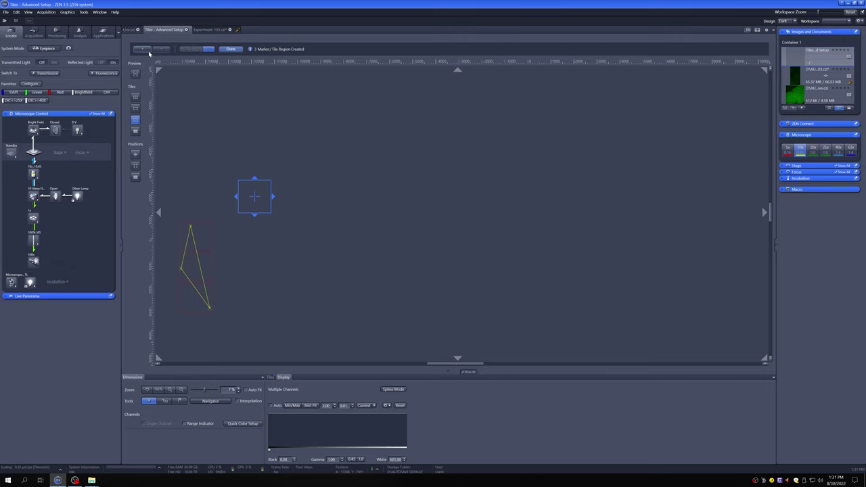
pyautogui.click(150, 53)
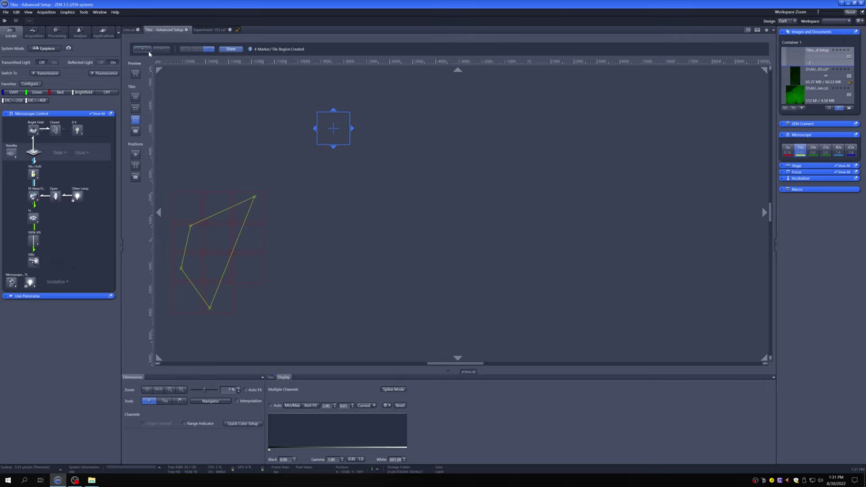
pyautogui.click(149, 53)
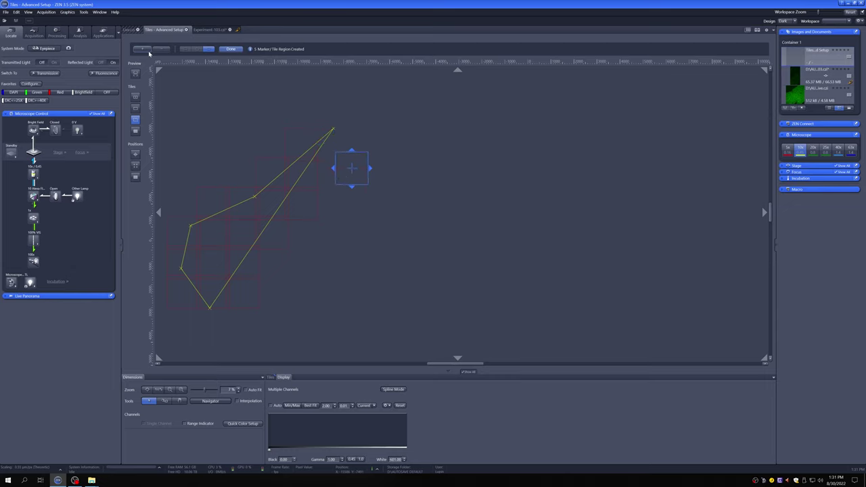
pyautogui.click(149, 53)
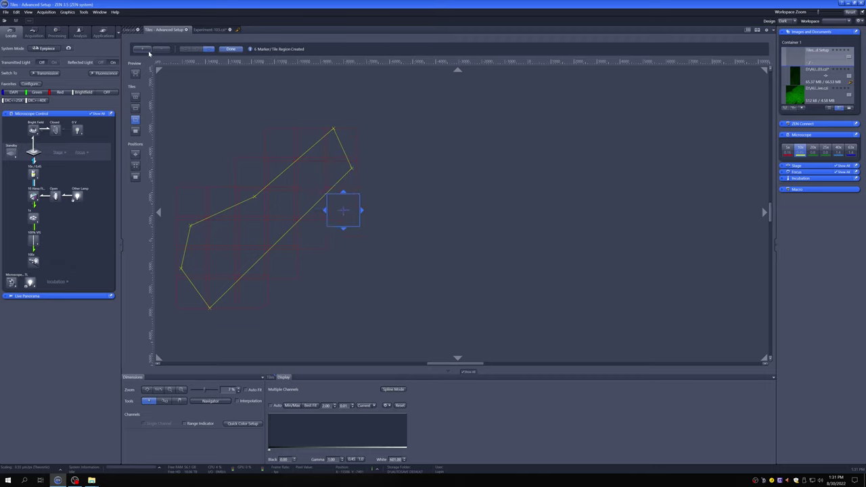
pyautogui.click(148, 53)
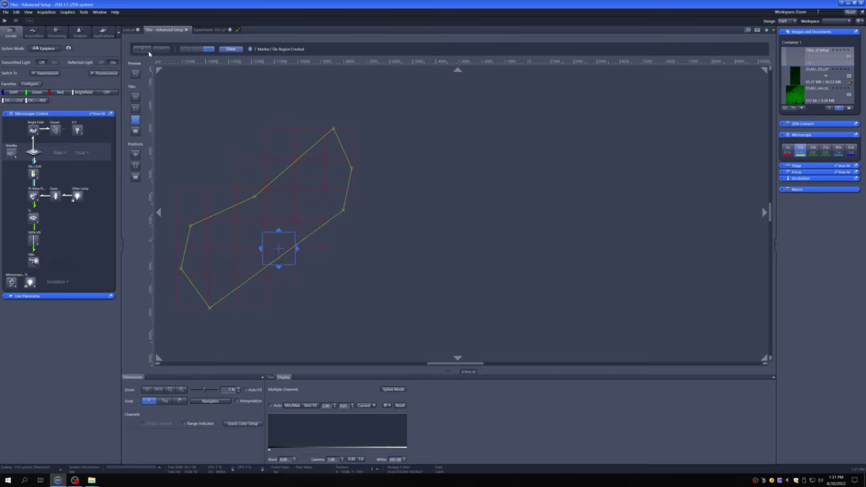
pyautogui.click(149, 53)
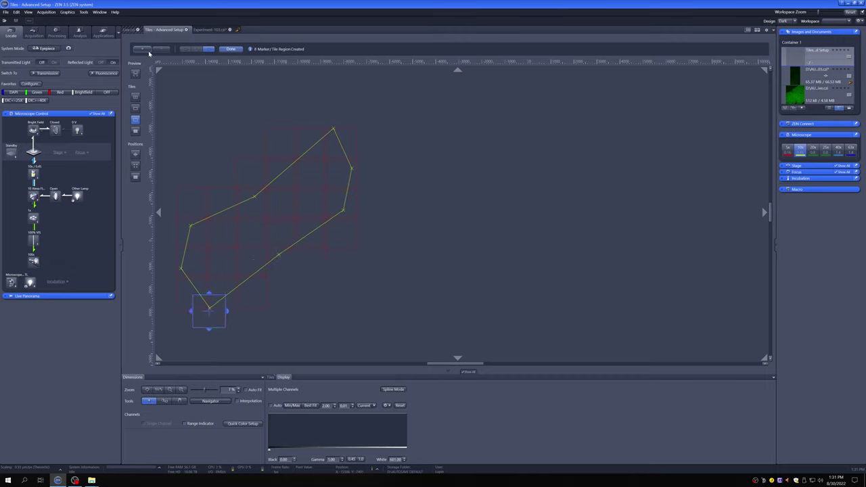
# - Finish the polygonal tile region TR1 and switch the viewer to Preview
pyautogui.click(33, 32)
pyautogui.click(352, 48)
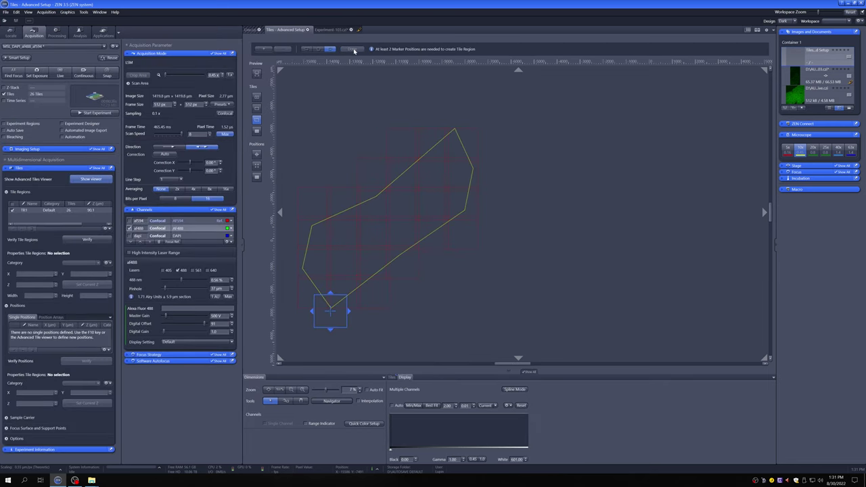
pyautogui.click(257, 75)
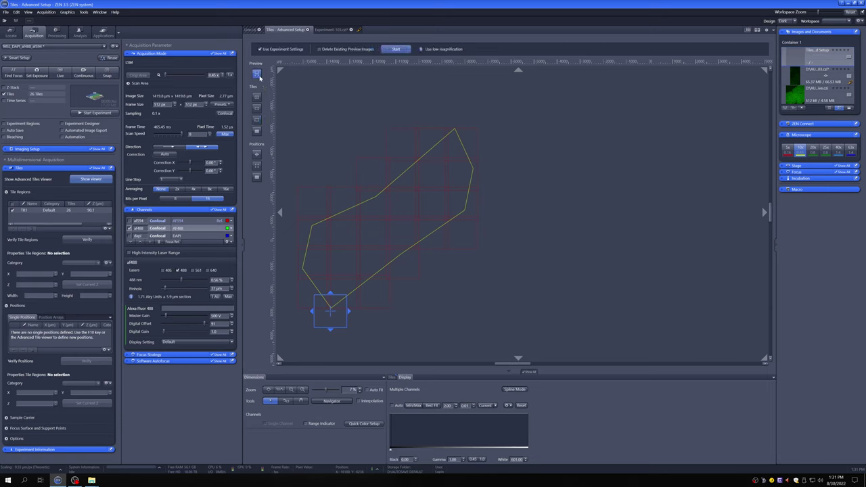
# - Move the stage to TR1's centre and run Live with Min/Max display adjustment
pyautogui.doubleClick(381, 218)
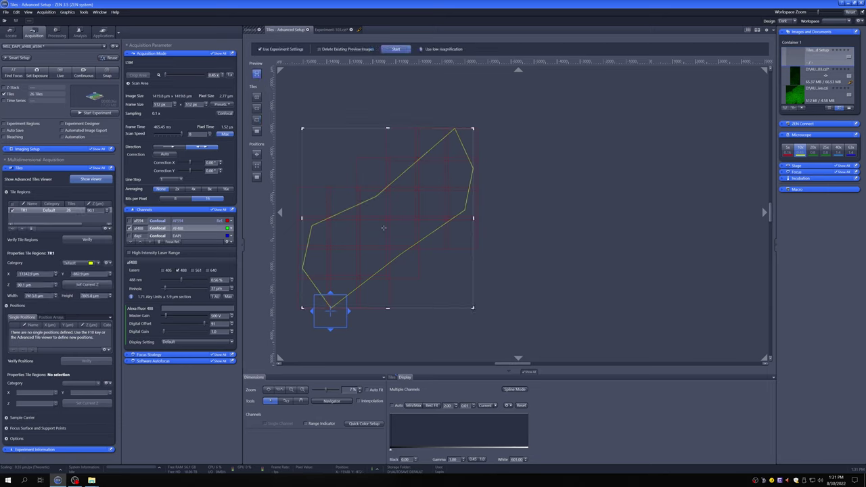
pyautogui.click(61, 74)
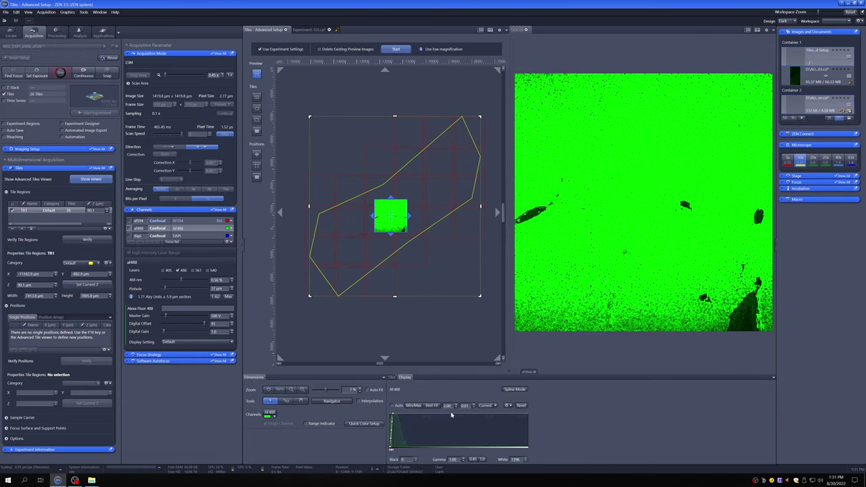
pyautogui.click(414, 405)
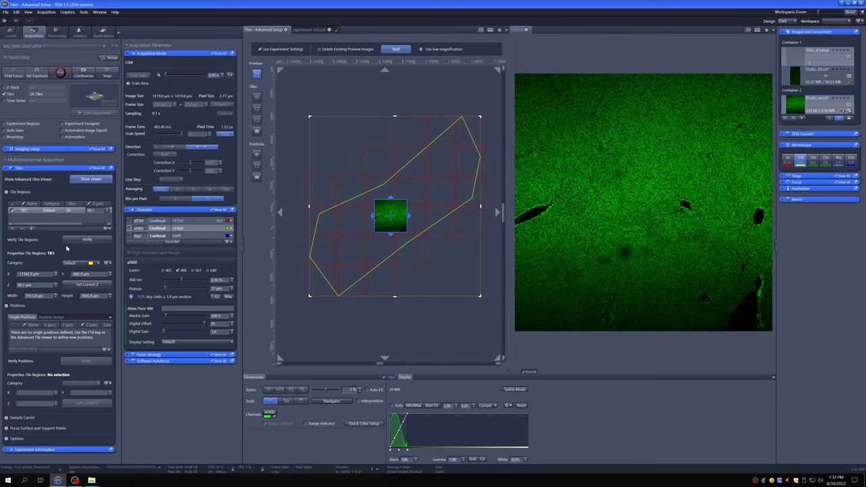
# - Stop Live and acquire the preview scan of all 26 tiles of TR1
pyautogui.click(60, 73)
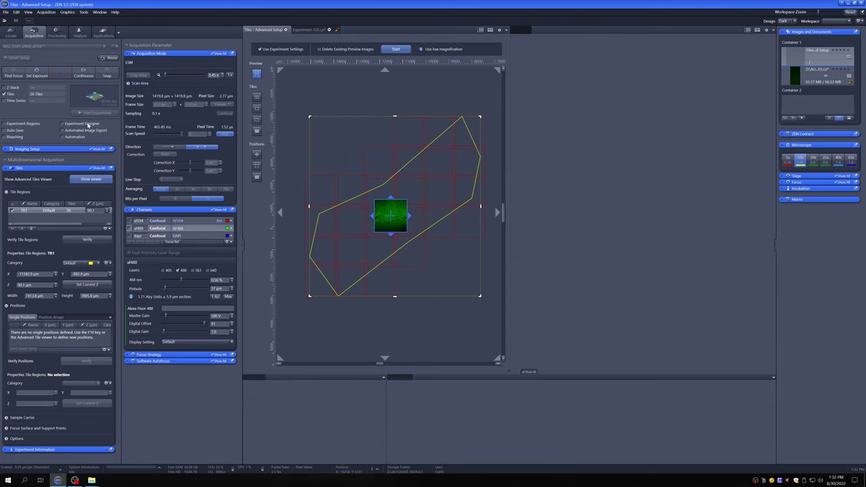
pyautogui.click(396, 49)
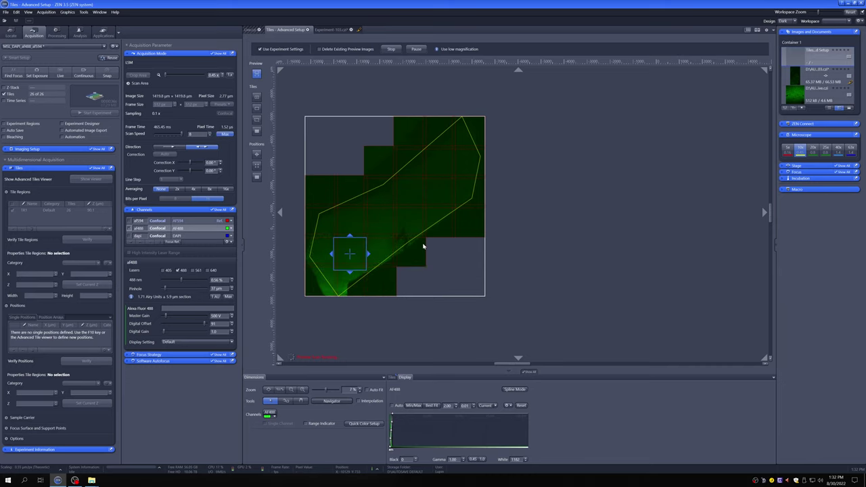
# - Remove TR1 from the Tile Regions list, keeping its preview, and select the 20x objective
pyautogui.scroll(3, 400, 247)
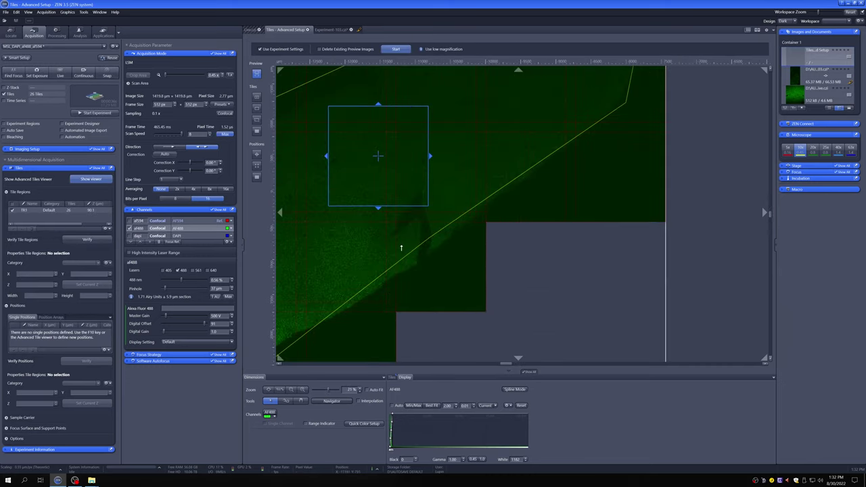
pyautogui.scroll(3, 401, 248)
pyautogui.scroll(-5, 407, 209)
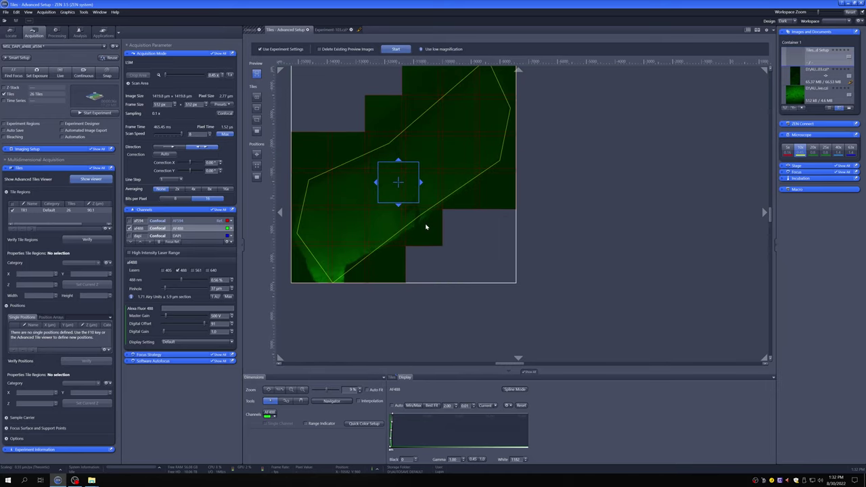
pyautogui.scroll(-2, 428, 227)
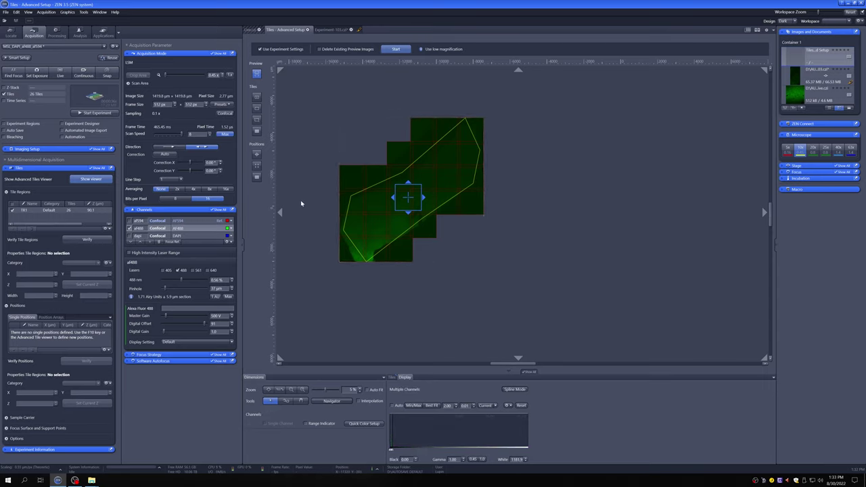
pyautogui.scroll(2, 301, 203)
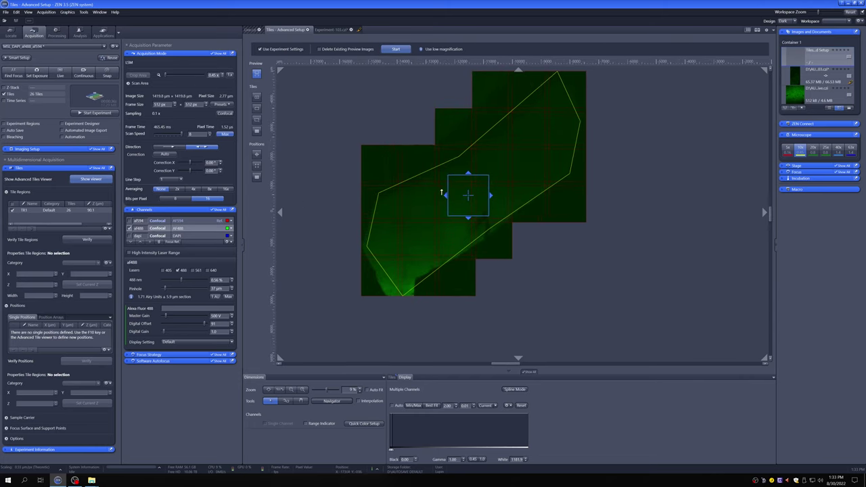
pyautogui.click(42, 213)
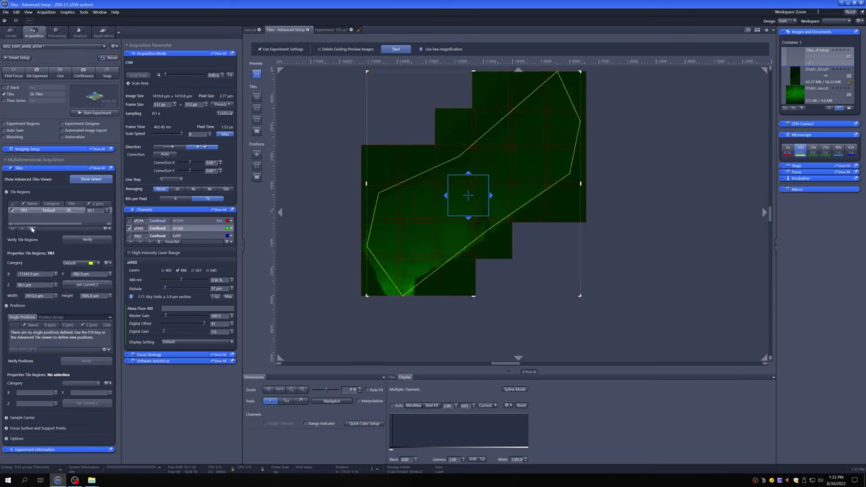
pyautogui.click(31, 228)
pyautogui.click(814, 151)
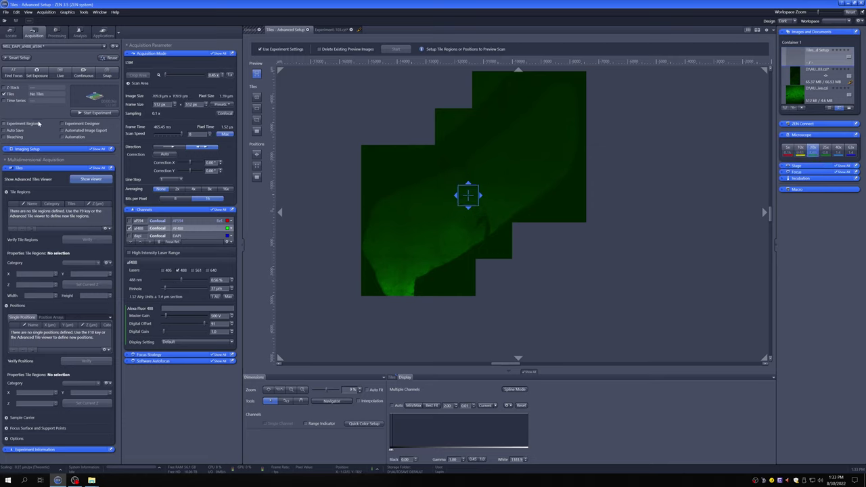
# - Run Live with Min/Max, set scan zoom to 2.0x for 159.7 µm frames, then stop Live
pyautogui.click(59, 73)
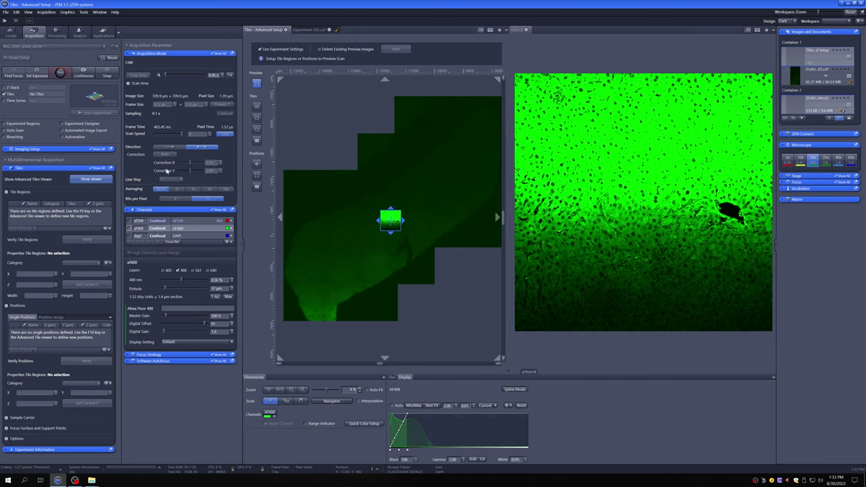
pyautogui.click(414, 405)
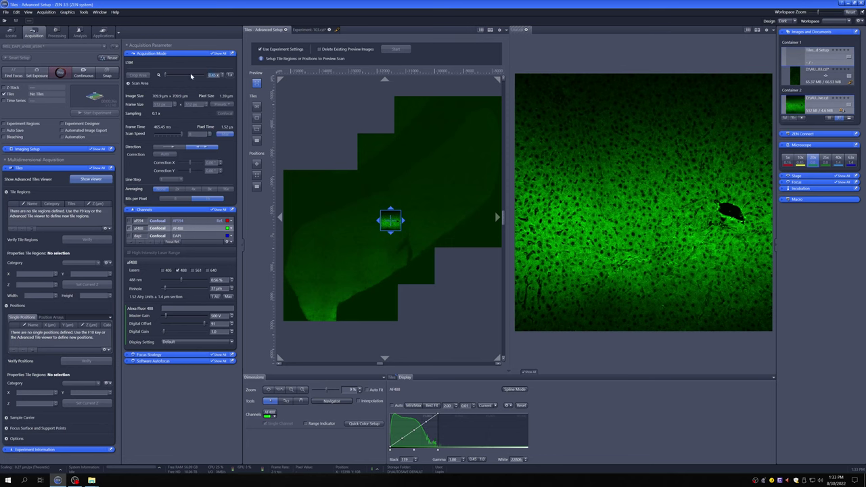
pyautogui.click(191, 76)
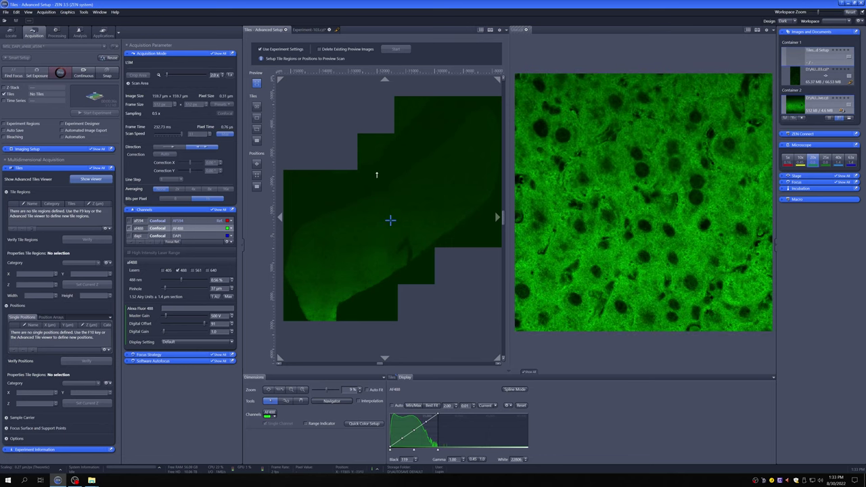
pyautogui.scroll(3, 391, 220)
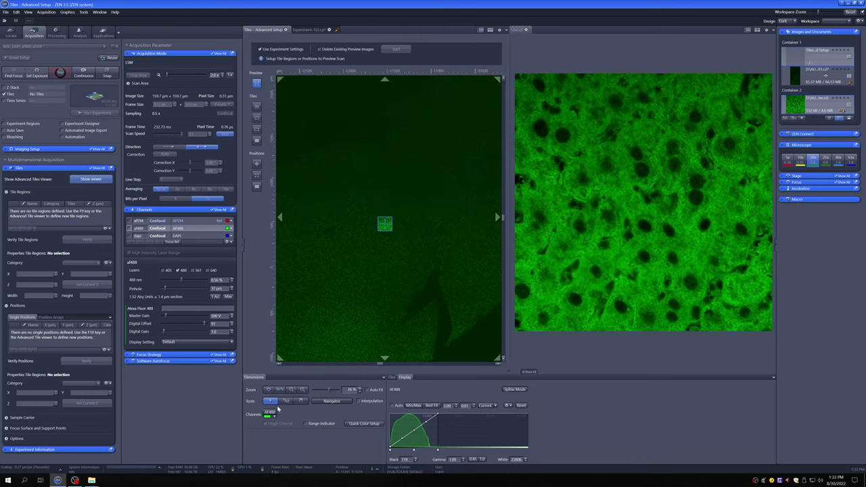
pyautogui.scroll(1, 398, 264)
pyautogui.moveTo(398, 264); pyautogui.dragTo(368, 217)
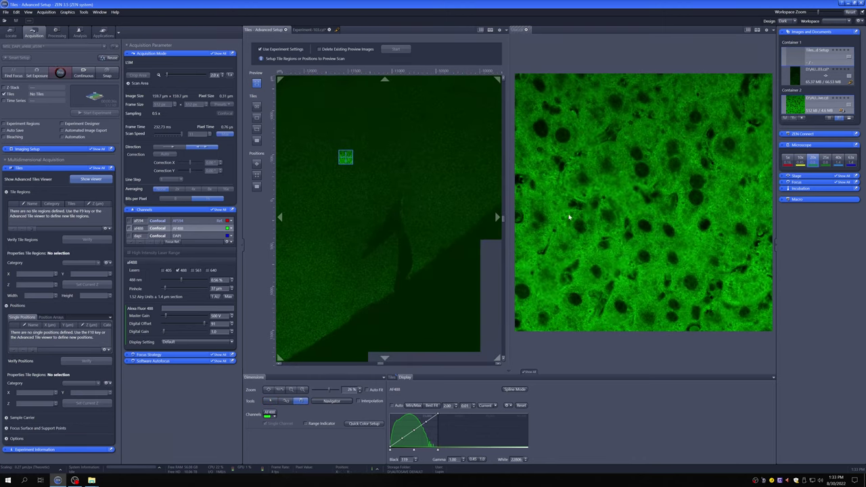
pyautogui.click(95, 78)
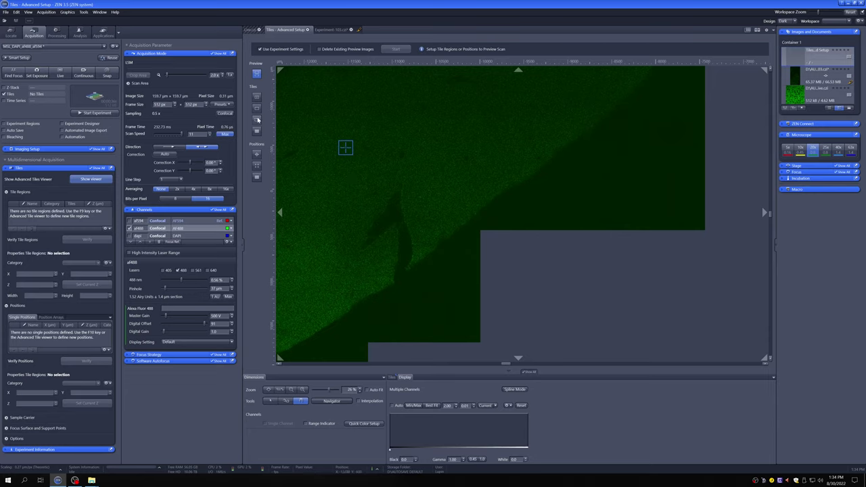
# - Draw a 54-tile rectangular tile region TR1 directly on the tissue preview image
pyautogui.click(257, 120)
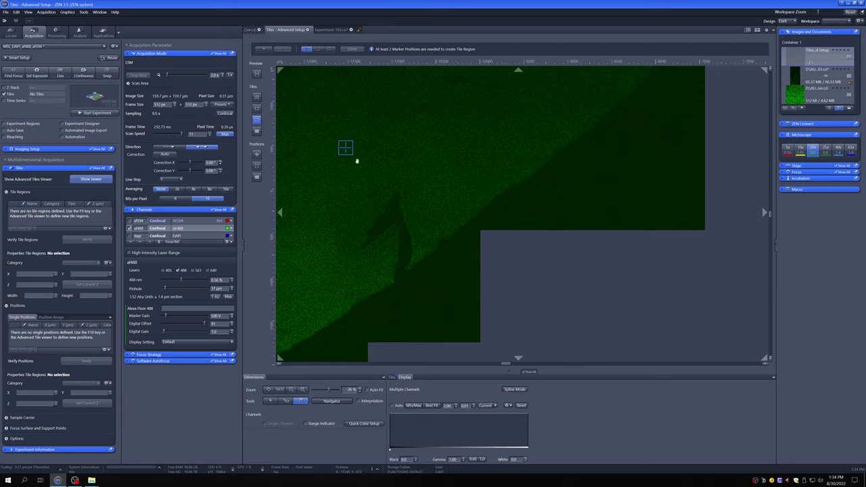
pyautogui.press('Escape')
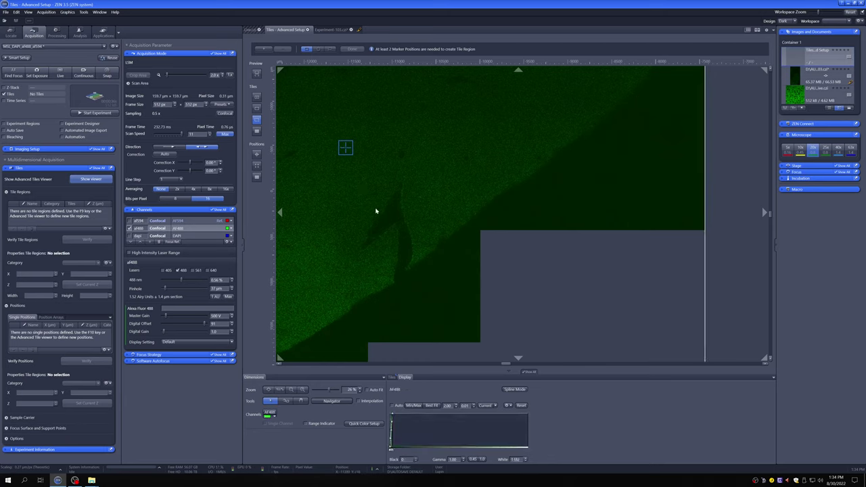
pyautogui.scroll(-5, 371, 296)
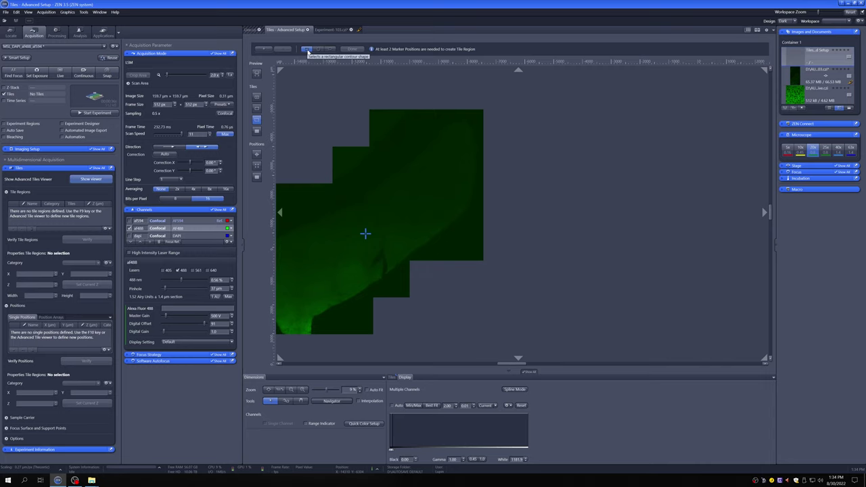
pyautogui.click(257, 108)
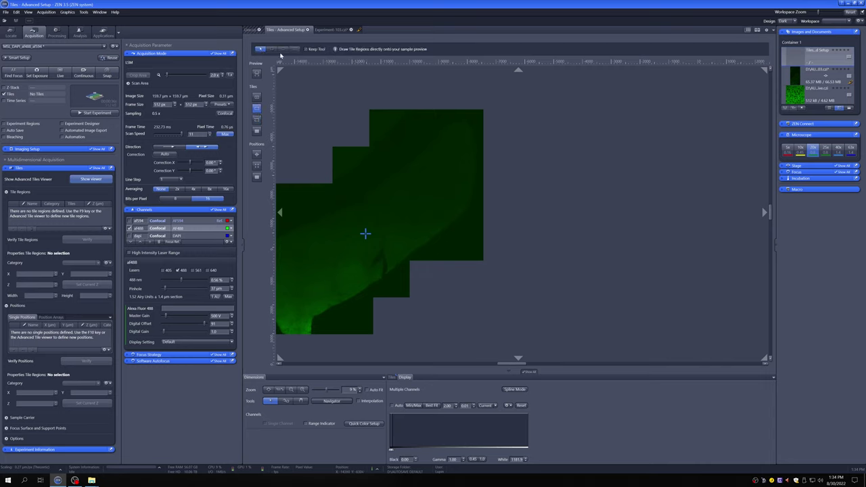
pyautogui.moveTo(368, 243); pyautogui.dragTo(391, 284)
# - Move the stage to the centre of tile region TR1 and stop live imaging
pyautogui.scroll(5, 385, 272)
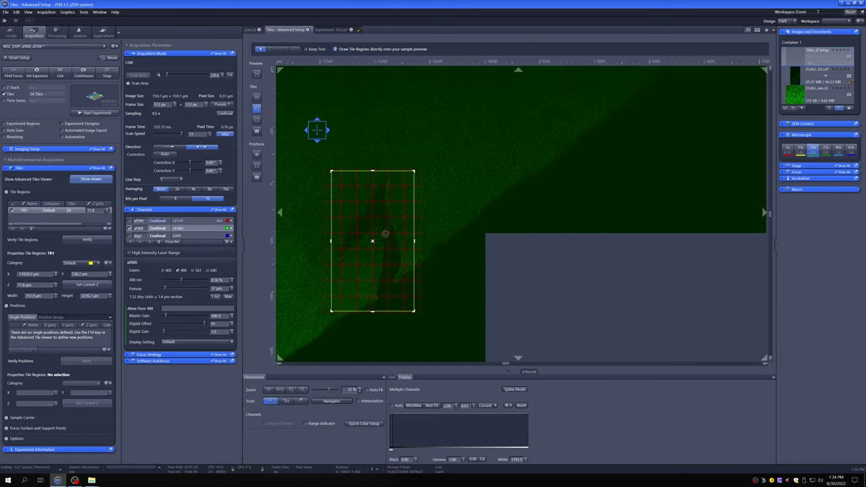
pyautogui.doubleClick(367, 239)
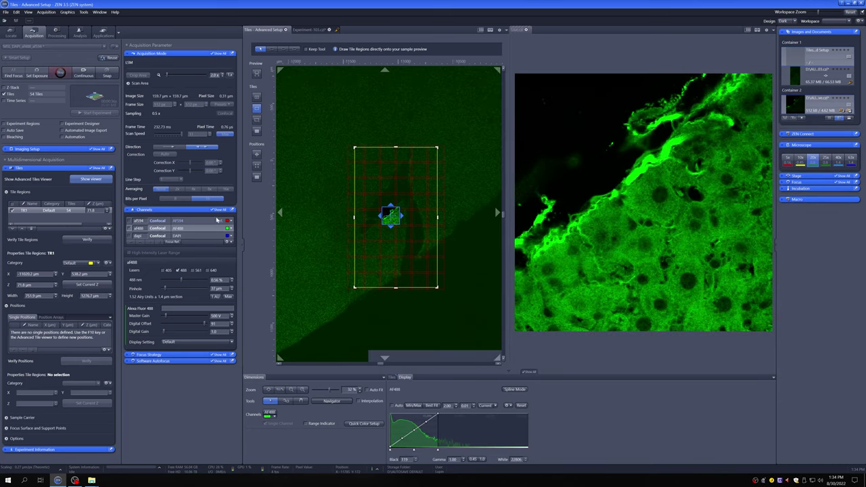
pyautogui.click(60, 72)
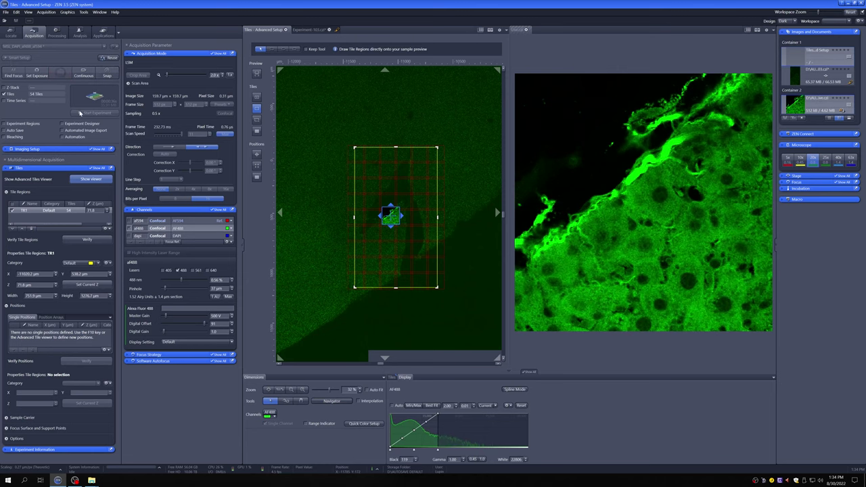
# - Start the 54-tile acquisition of TR1 and stretch the image display to min/max
pyautogui.click(88, 113)
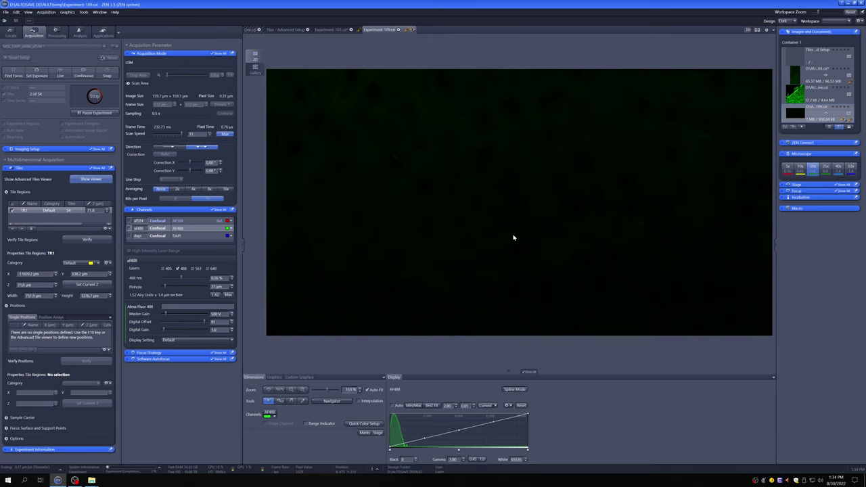
pyautogui.click(412, 406)
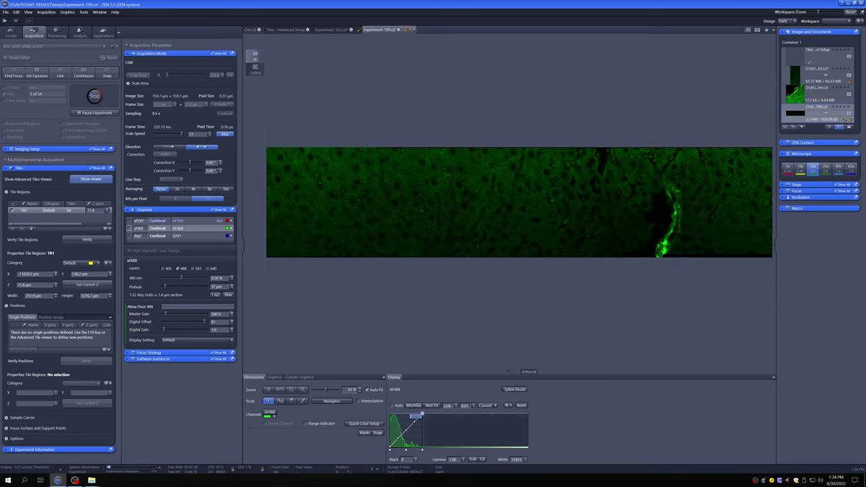
pyautogui.click(289, 30)
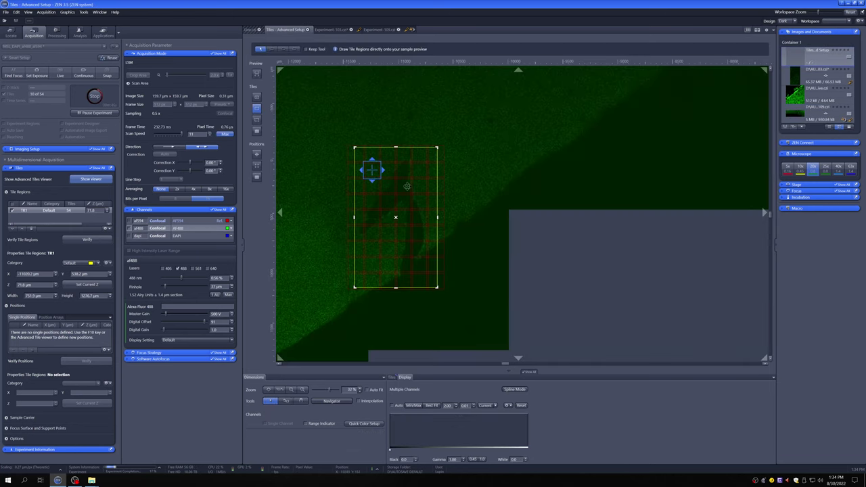
pyautogui.click(381, 30)
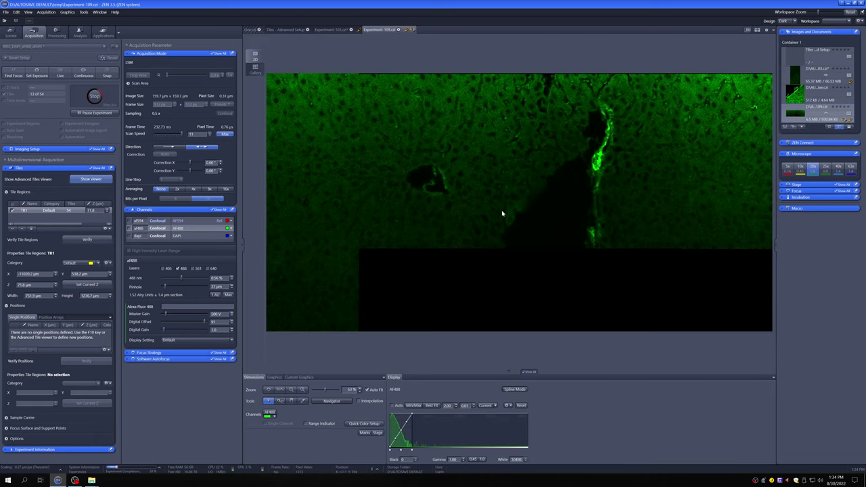
# - Brighten the finished Experiment-109.czi mosaic by lowering the white point, then return to Tiles - Advanced Setup
pyautogui.scroll(-2, 614, 228)
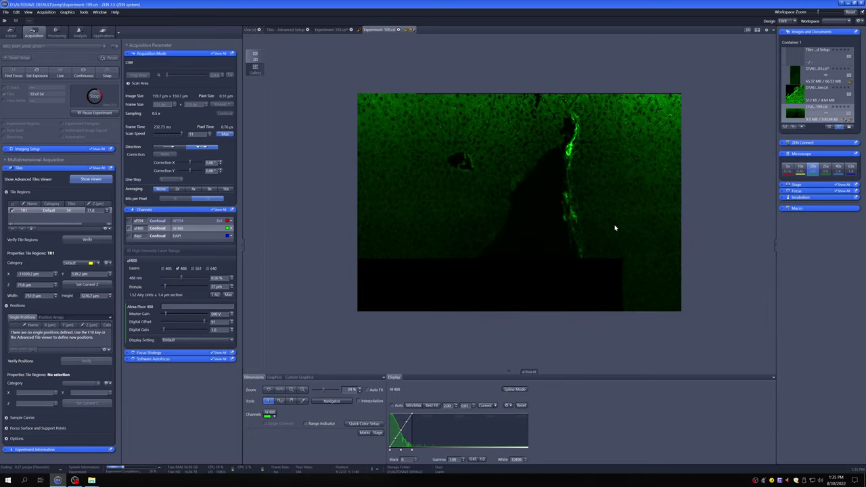
pyautogui.click(286, 31)
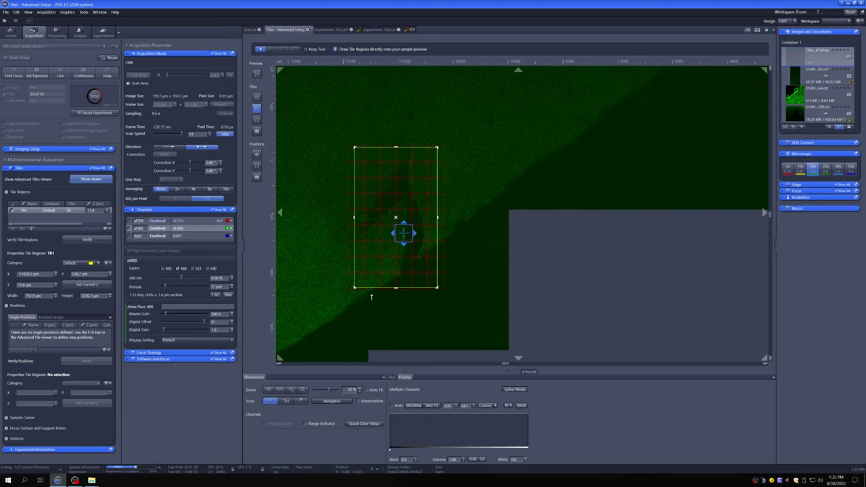
pyautogui.click(373, 30)
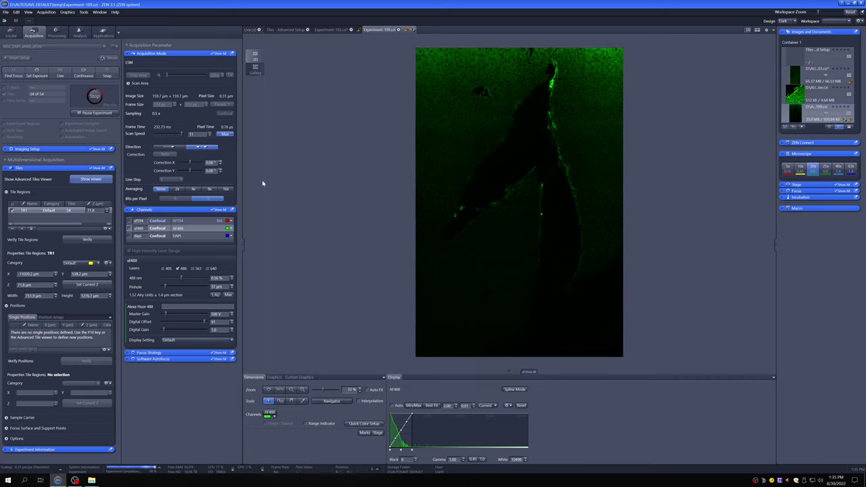
pyautogui.moveTo(410, 422); pyautogui.dragTo(401, 414)
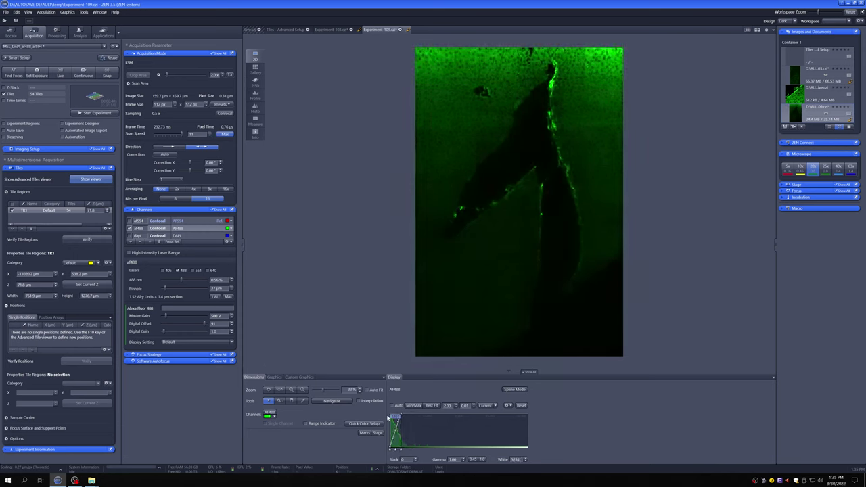
pyautogui.click(286, 31)
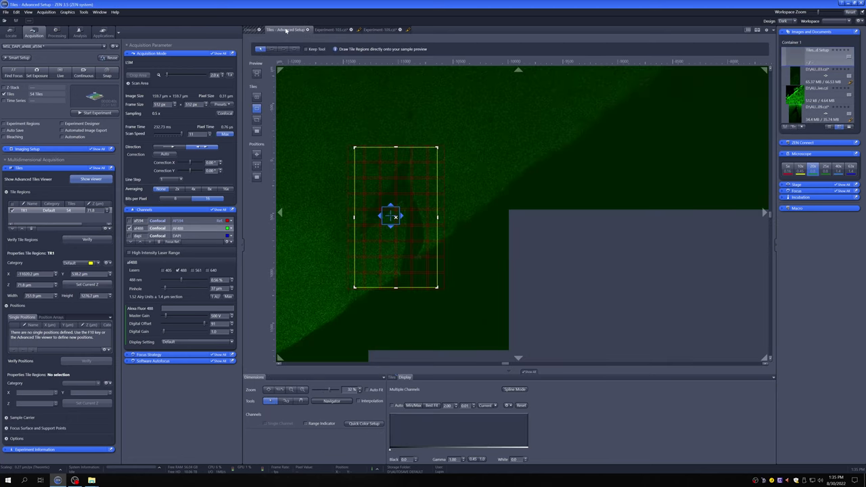
# - Delete TR1, draw a three-point rotated rectangle along the tissue edge, and start its 37-tile scan
pyautogui.click(31, 230)
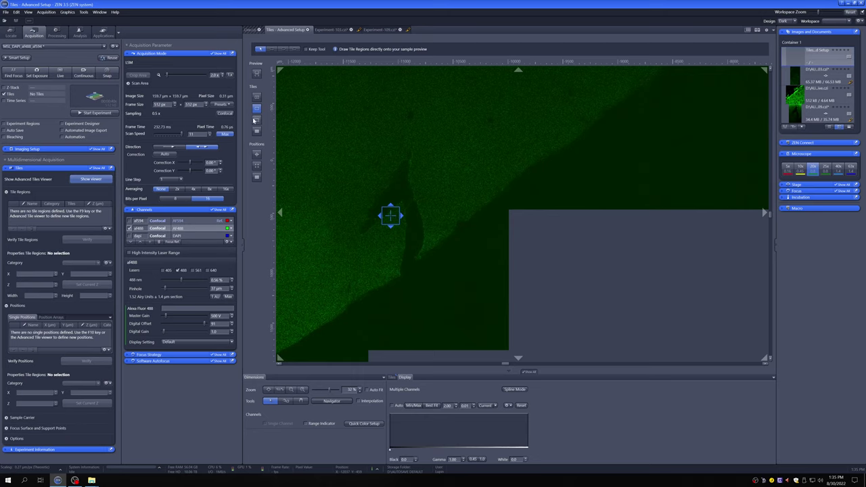
pyautogui.click(294, 49)
pyautogui.click(344, 287)
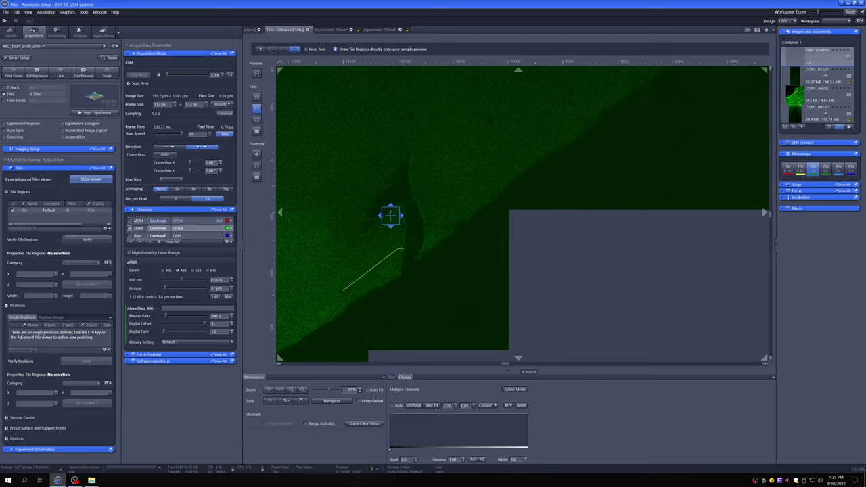
pyautogui.click(454, 198)
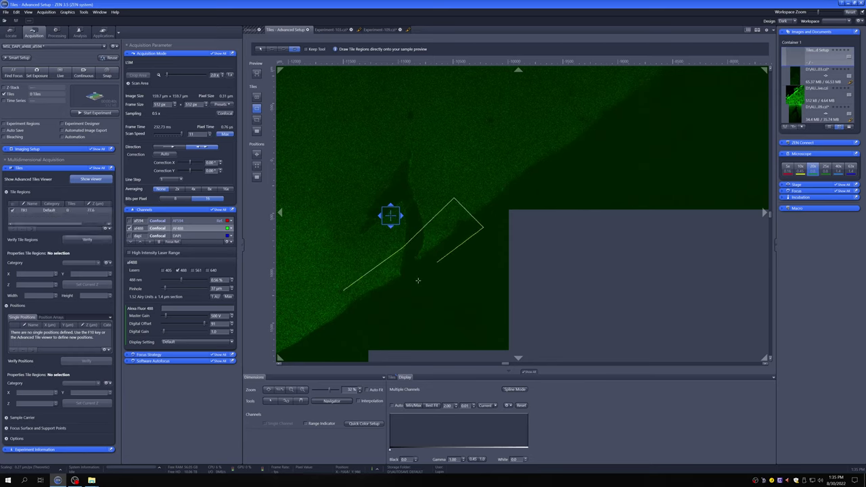
pyautogui.click(371, 316)
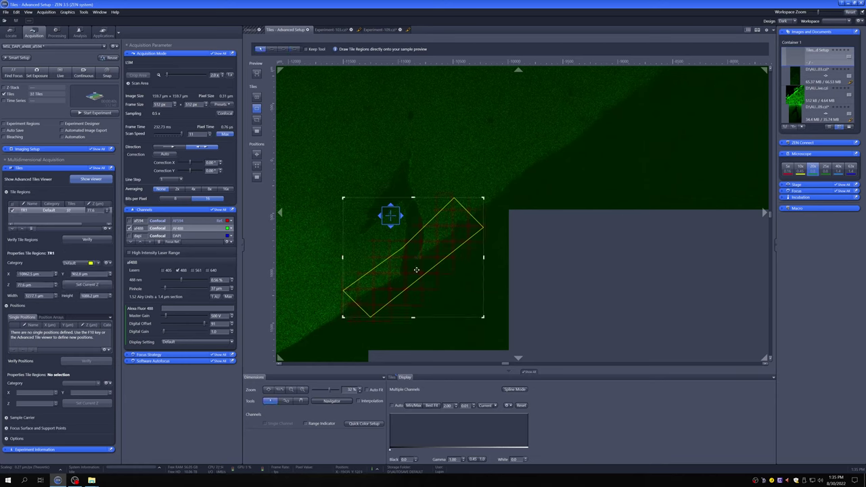
pyautogui.click(95, 113)
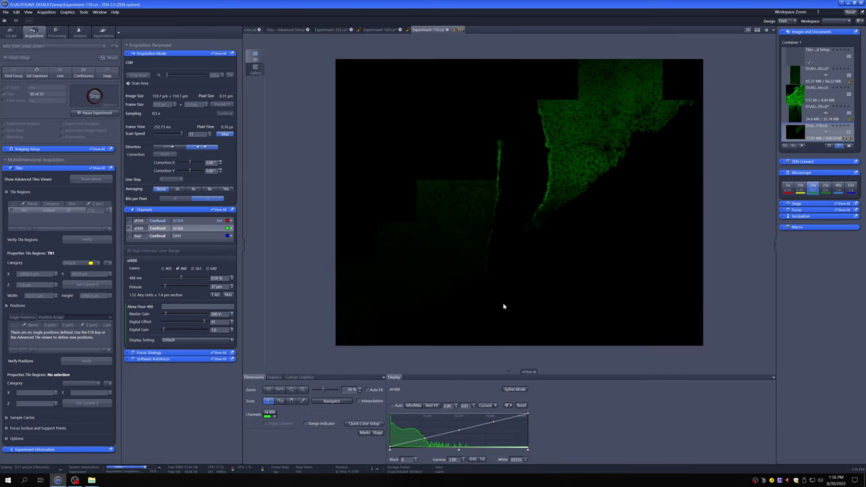
# - Lower the histogram white point to brighten the 37-tile mosaic in Experiment-110.czi
pyautogui.moveTo(506, 416); pyautogui.dragTo(452, 414)
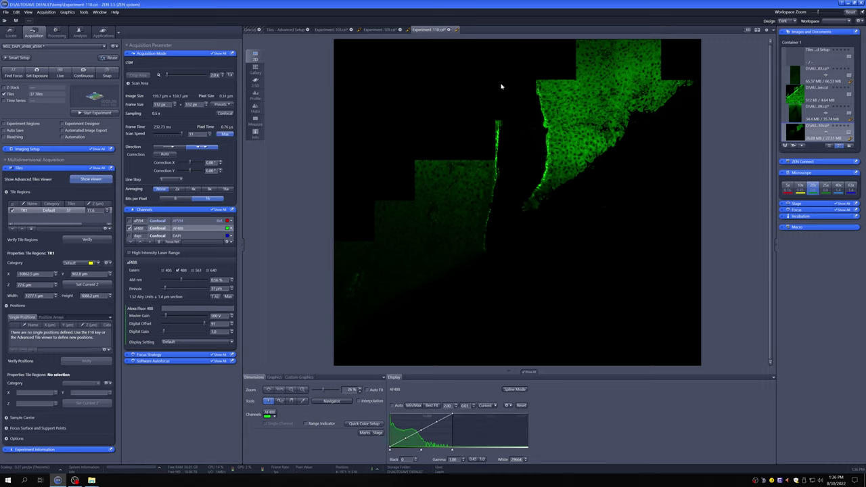
# - Draw rectangular tile region TR2 above the rotated region in the zoomed-out setup view
pyautogui.click(284, 30)
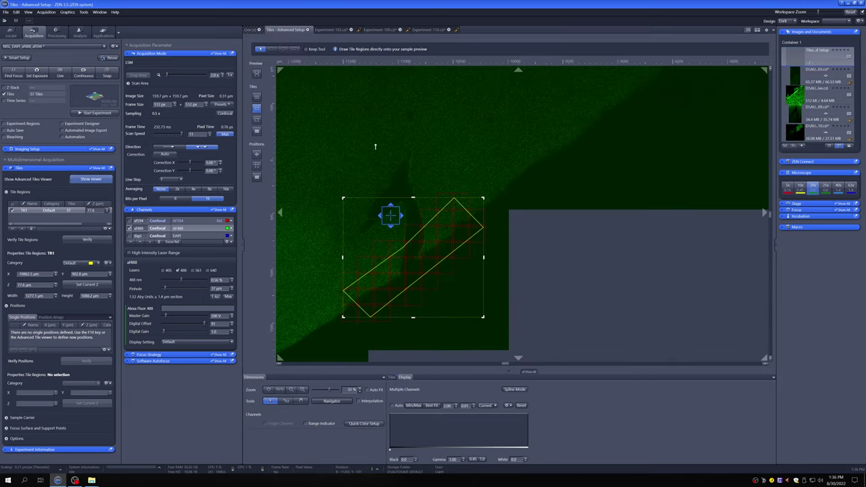
pyautogui.scroll(-2, 376, 147)
pyautogui.scroll(-1, 376, 148)
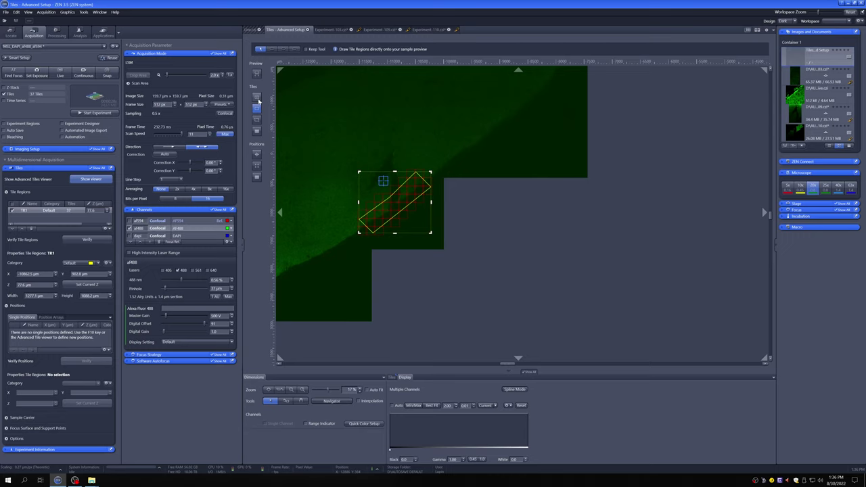
pyautogui.click(268, 49)
pyautogui.moveTo(455, 102); pyautogui.dragTo(497, 151)
# - Place single positions P1, P2 and P3 on the tissue, with Keep Tool on
pyautogui.click(257, 154)
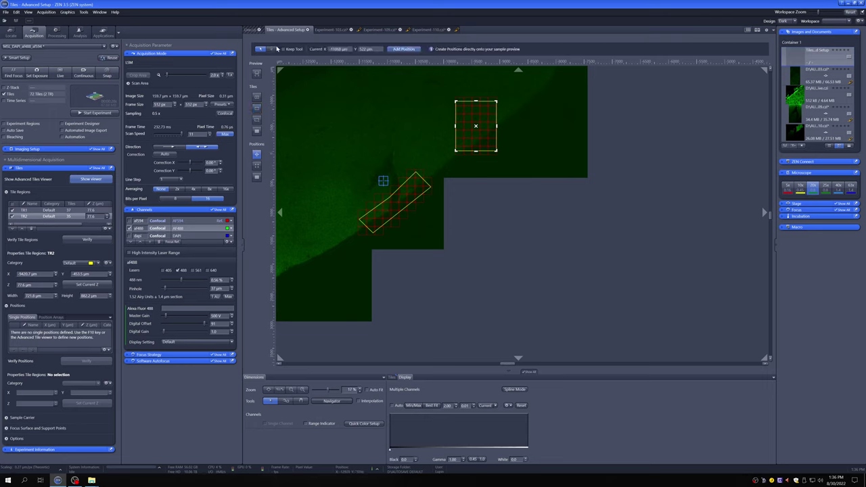
pyautogui.click(271, 48)
pyautogui.click(322, 173)
pyautogui.click(359, 149)
pyautogui.click(351, 109)
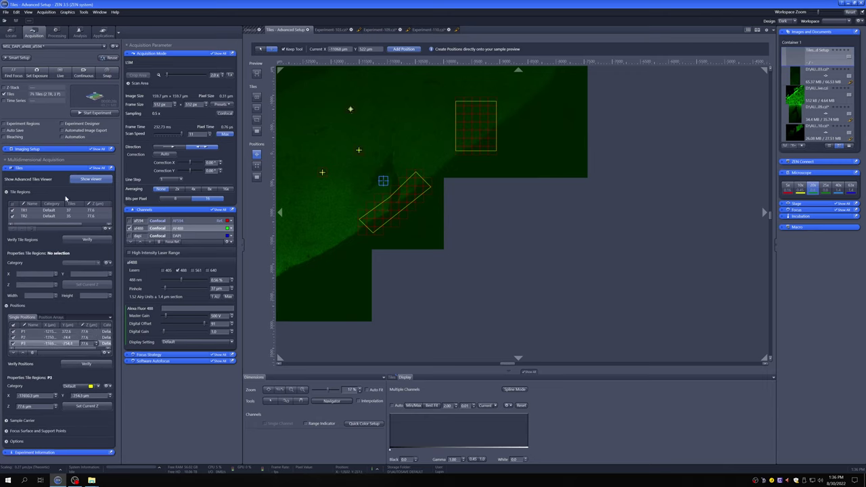